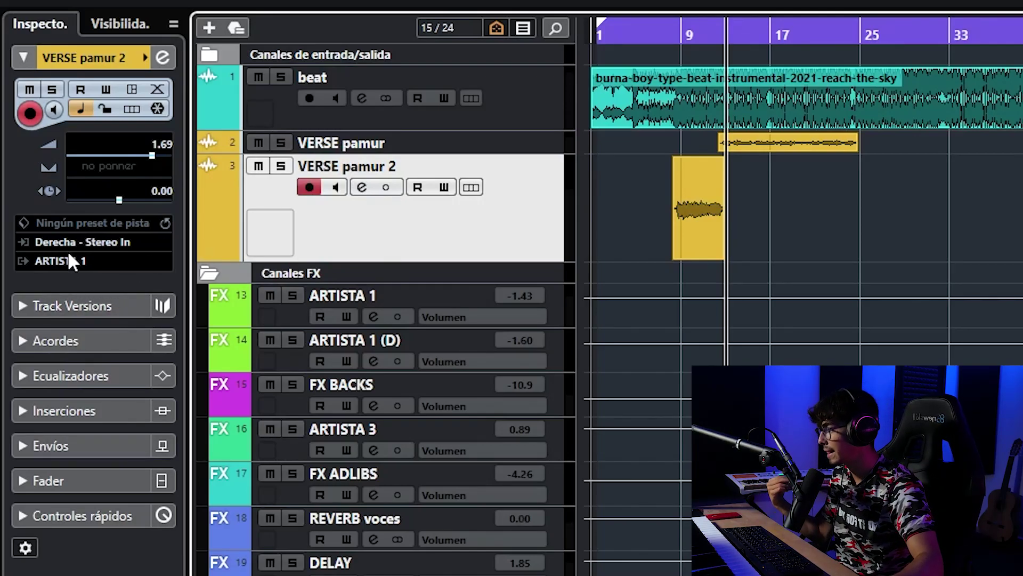
Review the Auto-Tune Artist and CLA-3A inserts on the ARTISTA 1 FX channel, using playback to check the compressor.
left_click(288, 324)
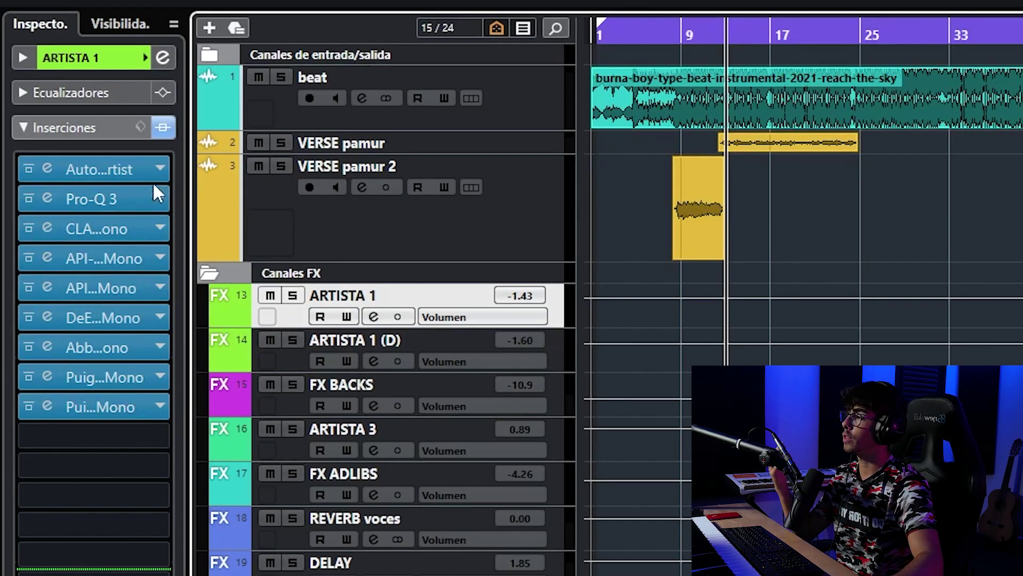
left_click(126, 169)
left_click(127, 169)
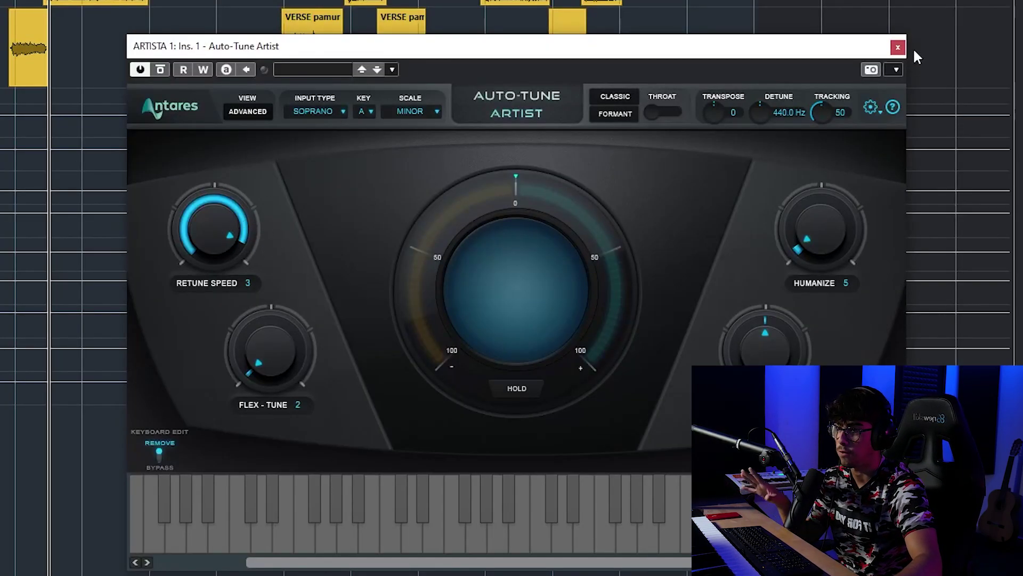
left_click(898, 48)
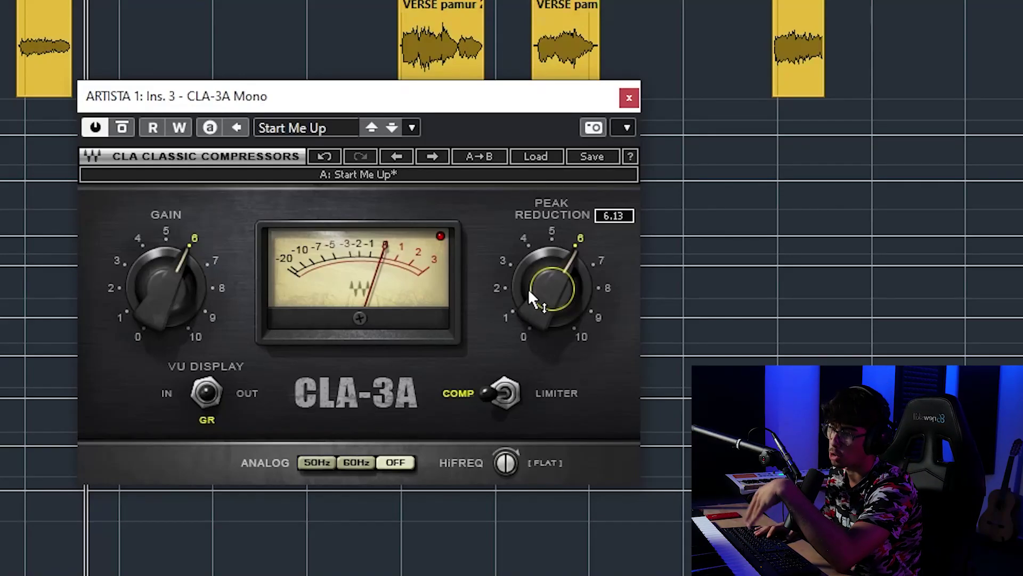
key("space")
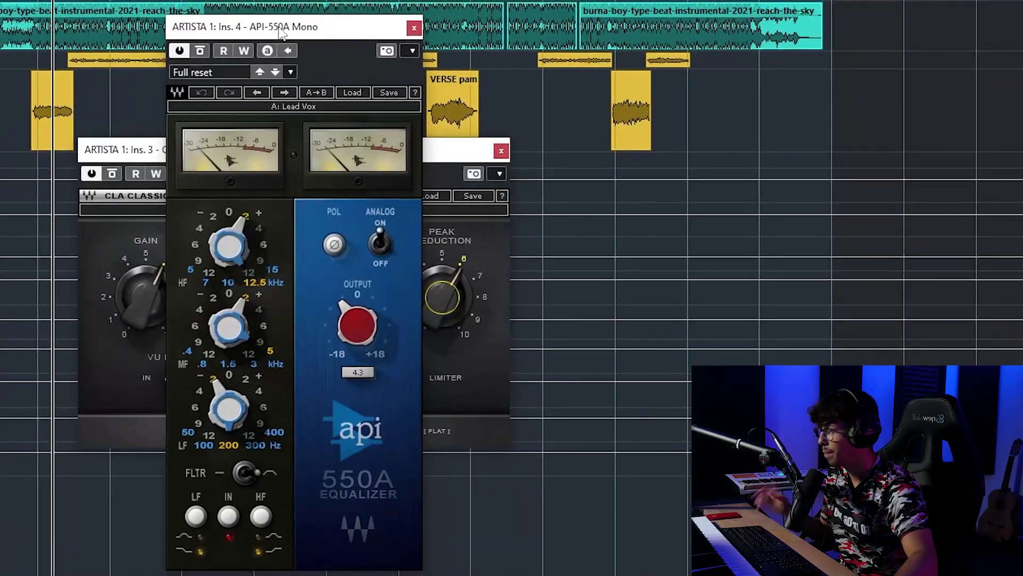
Arrange the API-550A window on ARTISTA 1, examine its band gains, and lower the API-560's 31 Hz band to -12.
left_click_drag(282, 31, 175, 33)
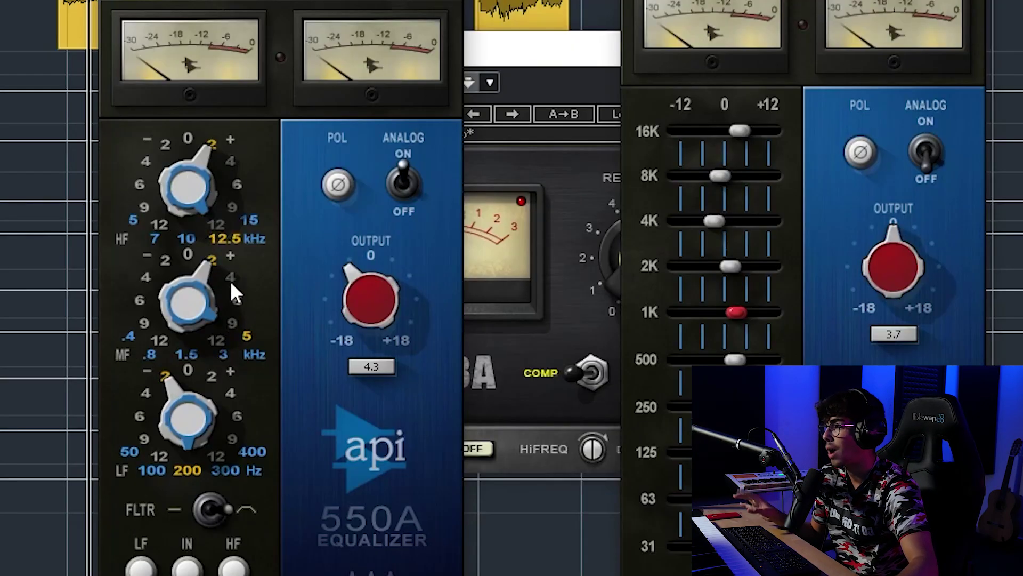
mouse_move(215, 303)
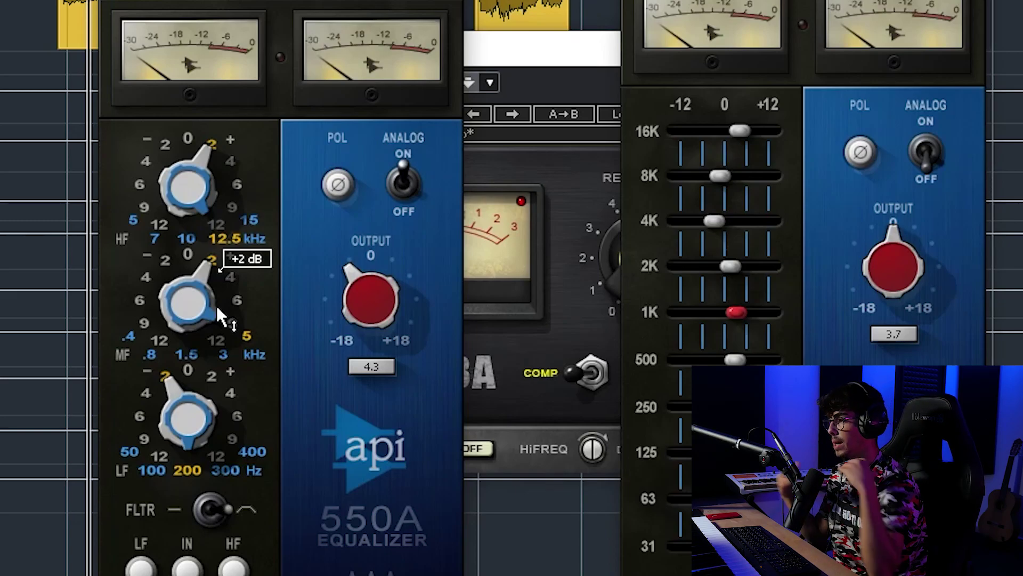
mouse_move(188, 459)
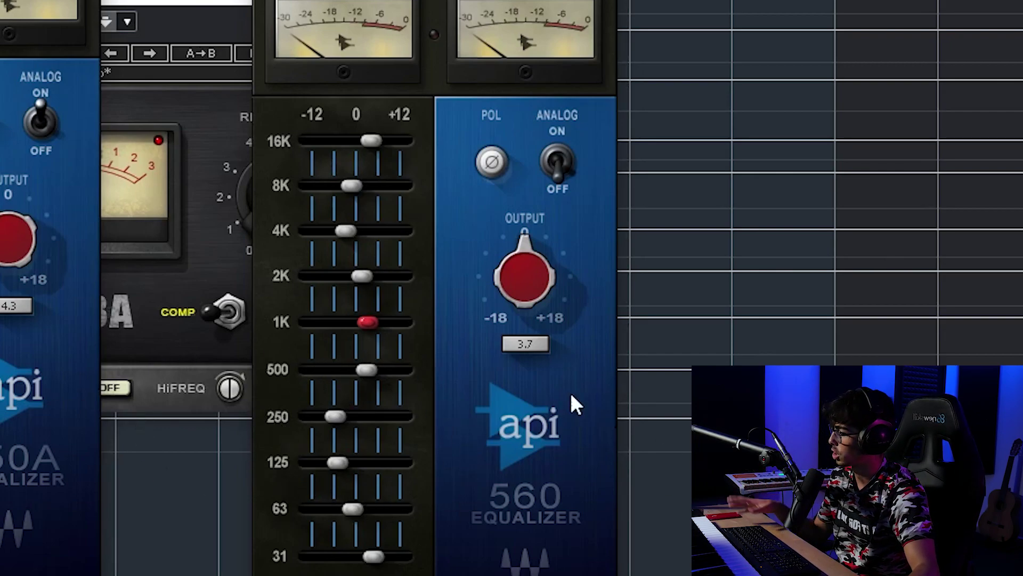
left_click_drag(375, 556, 414, 496)
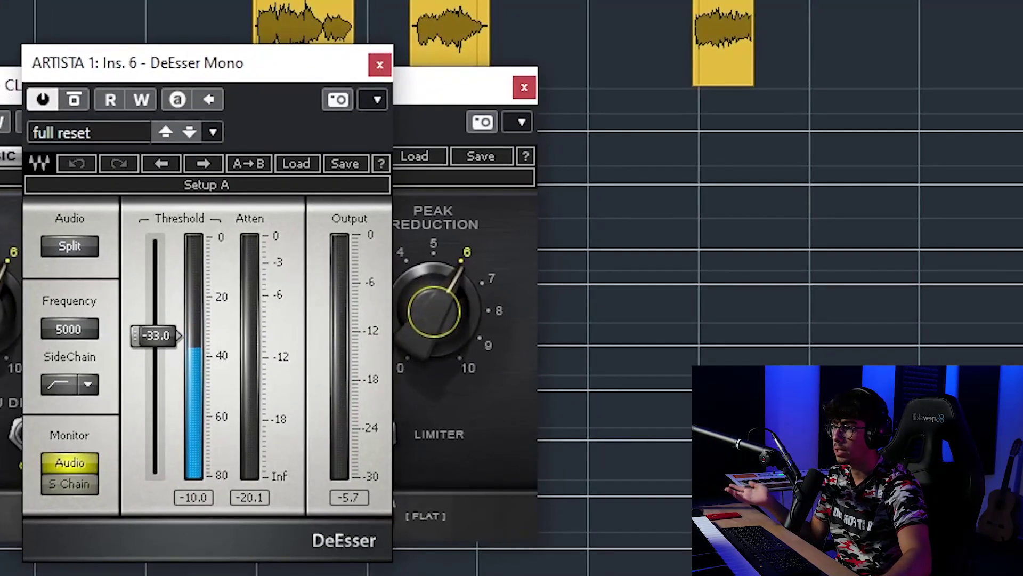
Close the DeEsser and CLA-3A windows, and examine the Abbey Road Saturator's saturation and mix settings on ARTISTA 1.
left_click_drag(243, 56, 488, 15)
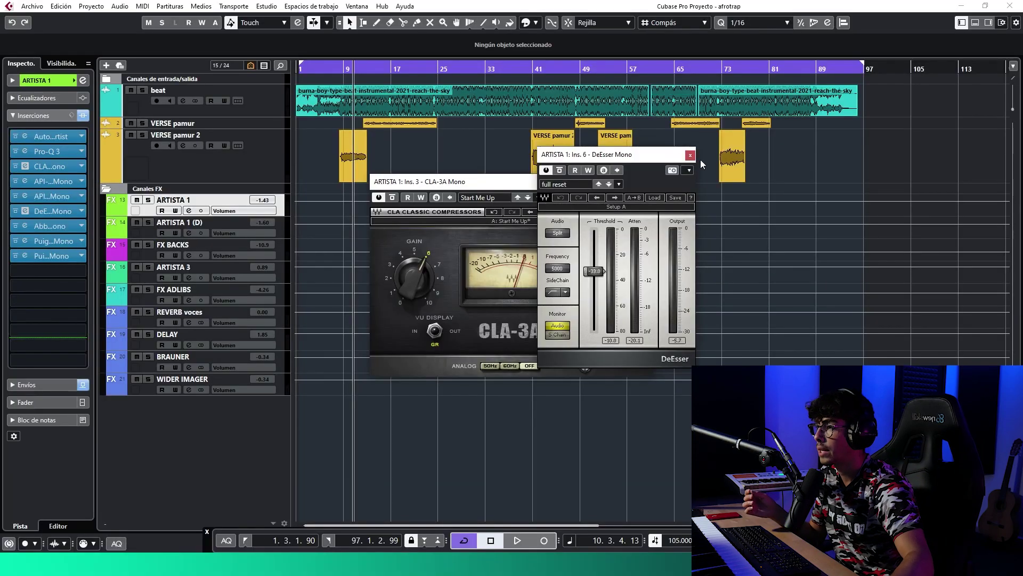
left_click(691, 155)
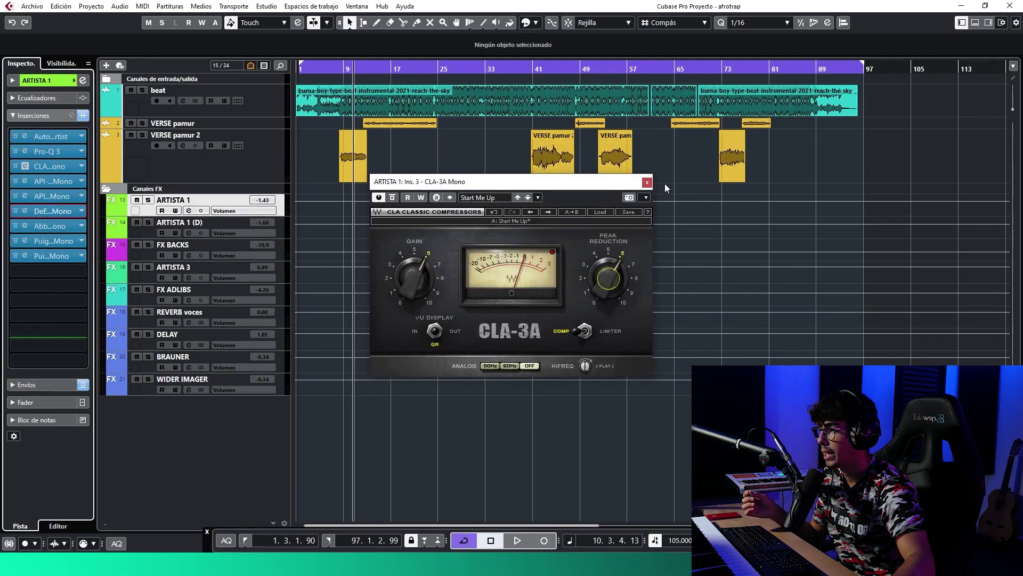
left_click(647, 182)
left_click(76, 227)
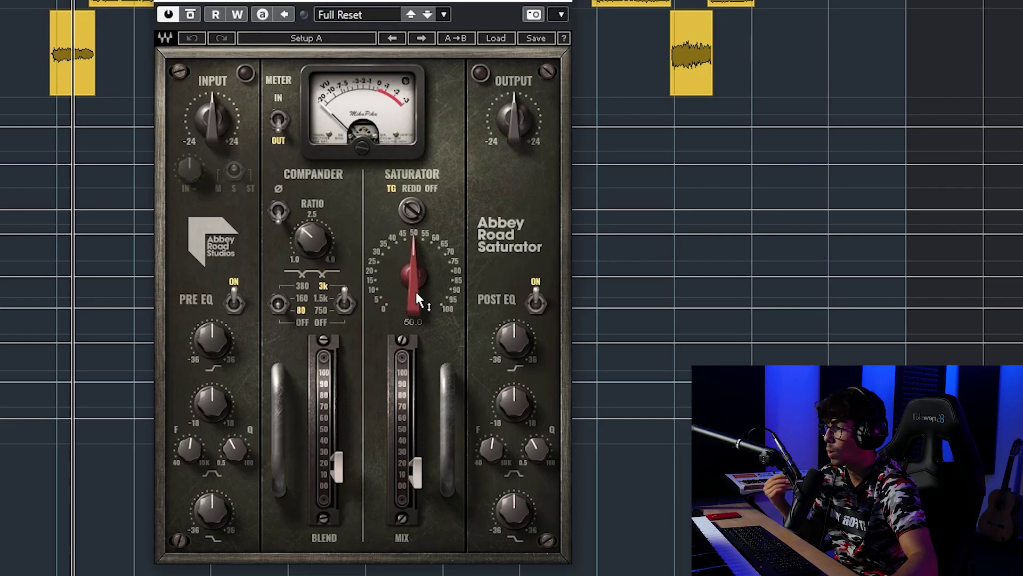
mouse_move(421, 484)
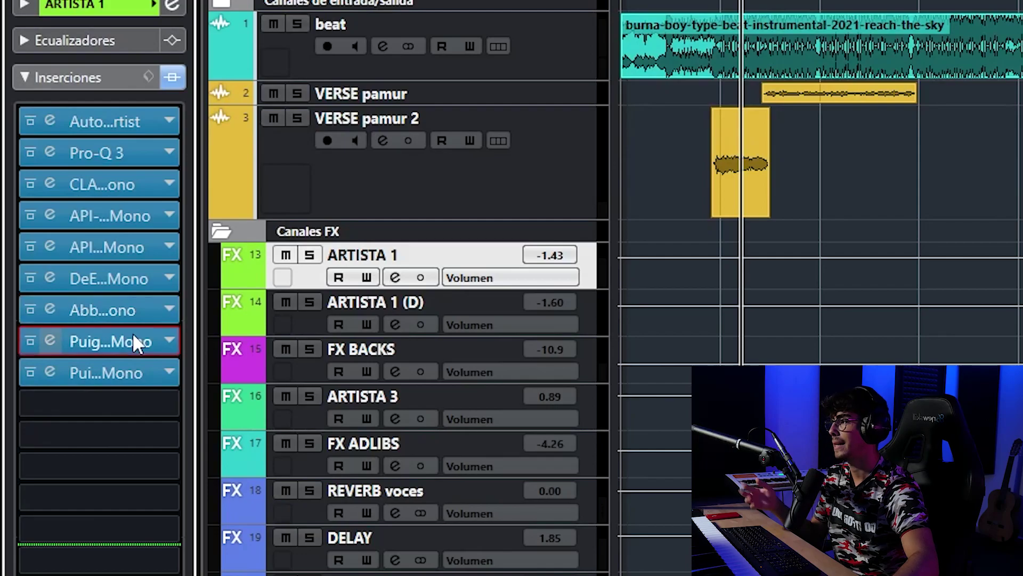
Open the PuigTec EQP1A insert on ARTISTA 1 and examine its high-frequency boost and attenuation settings.
left_click(132, 336)
left_click_drag(336, 385, 368, 53)
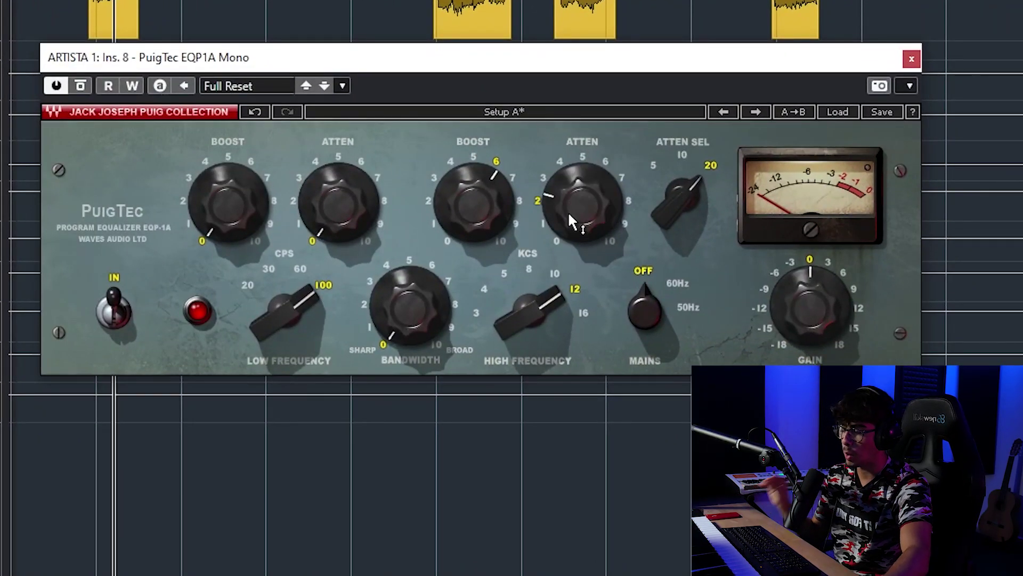
mouse_move(545, 314)
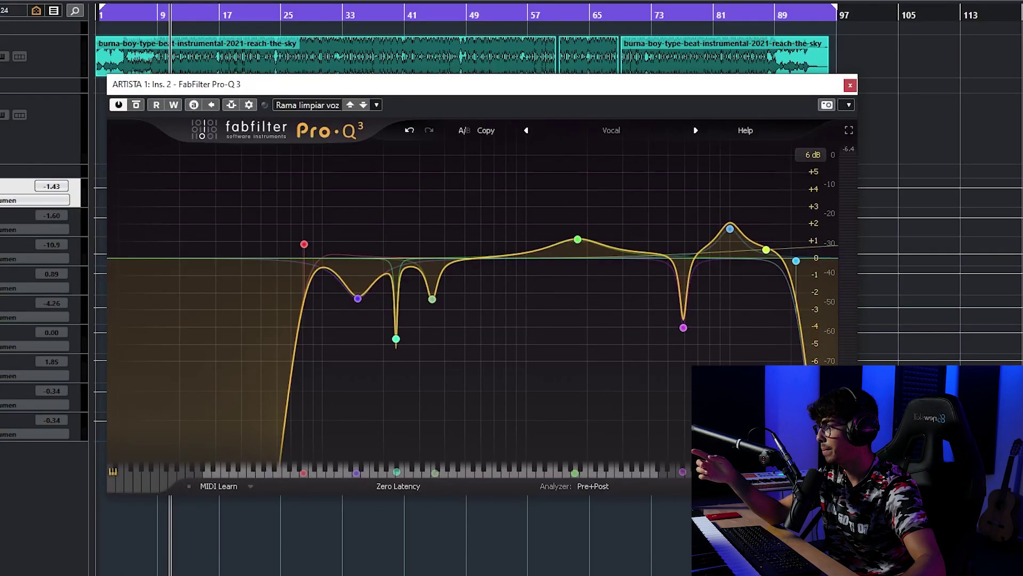
Spread out the API-550A, API-560, Pro-Q 3 and PuigTec windows to compare the equalizers, then close them.
left_click_drag(279, 65, 178, 20)
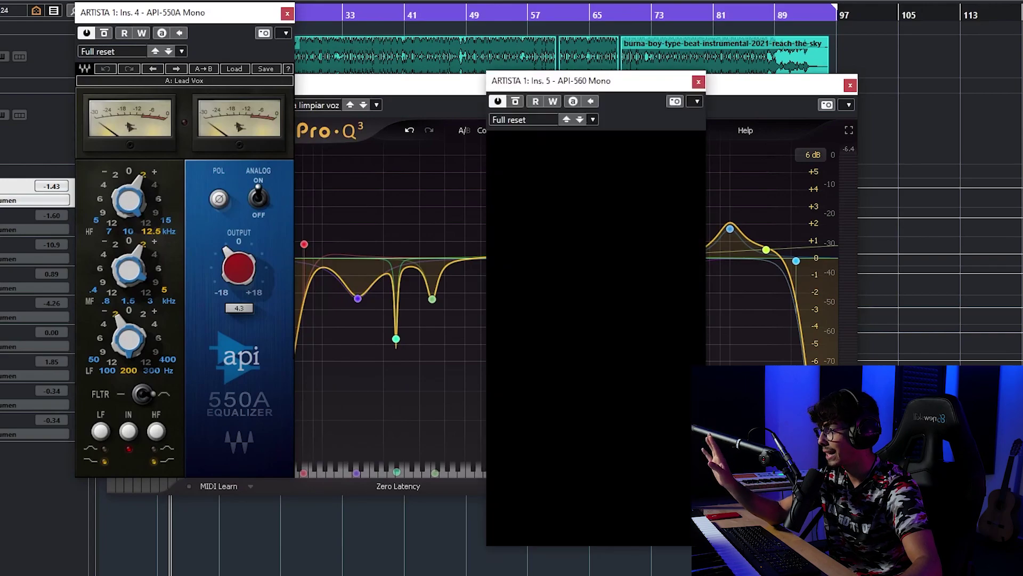
left_click_drag(525, 79, 556, 1)
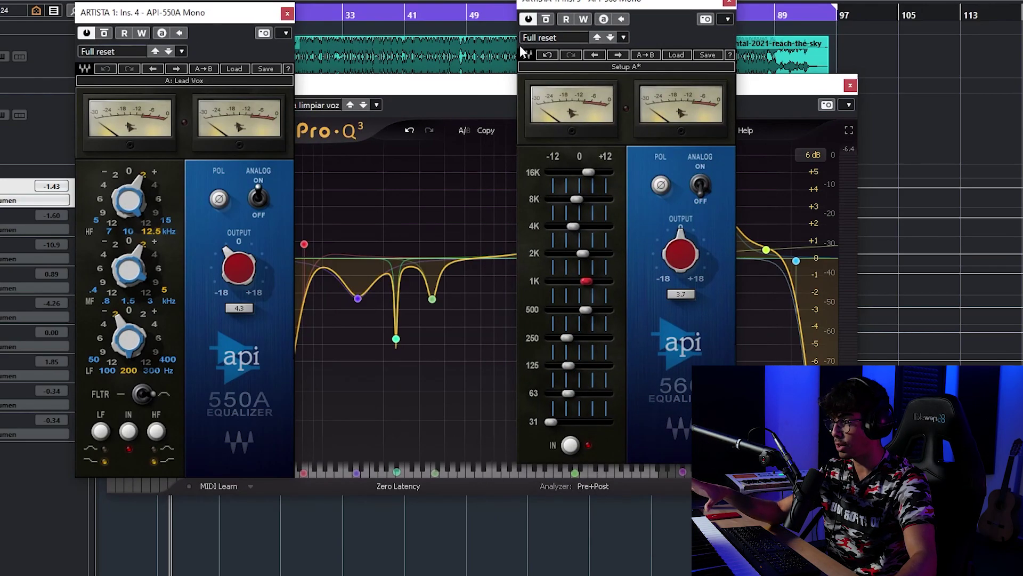
left_click_drag(493, 120, 430, 148)
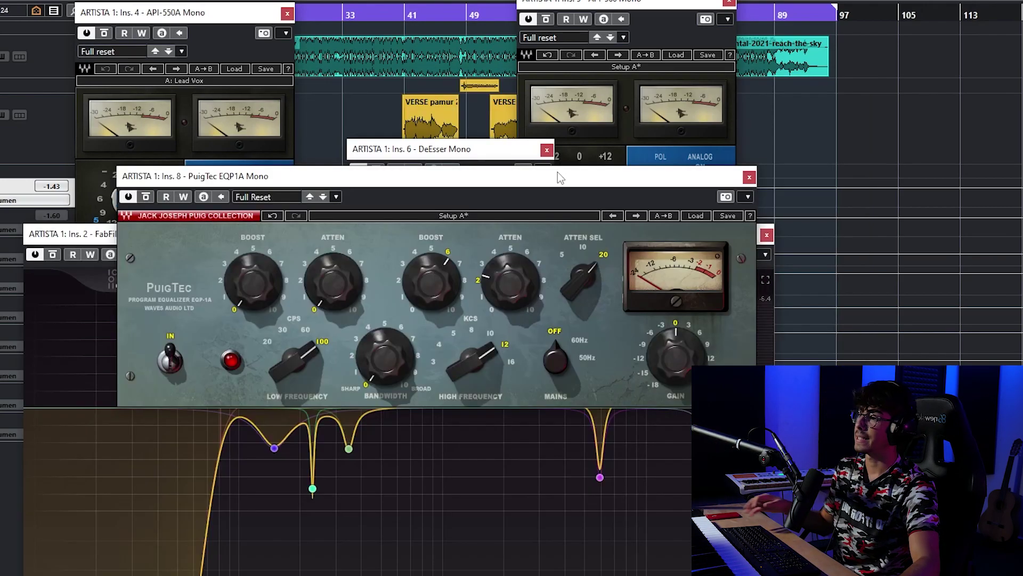
left_click_drag(558, 171, 558, 142)
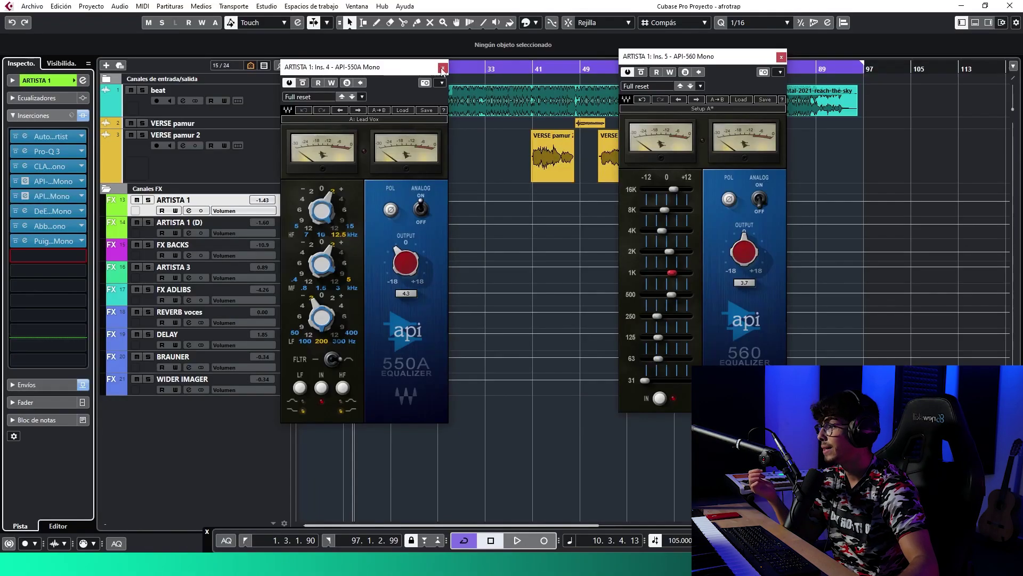
left_click(446, 76)
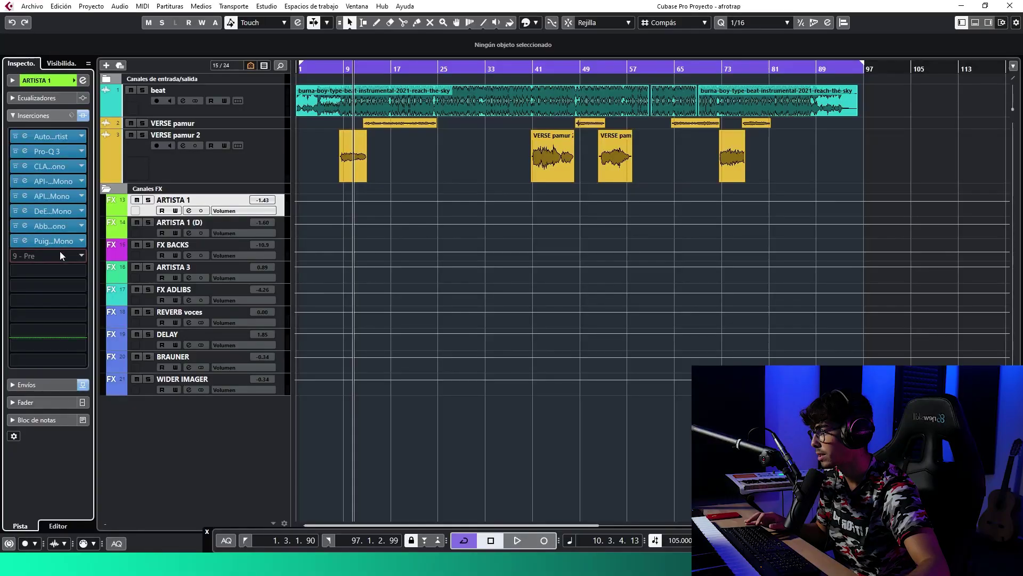
Load CLA Vocals Mono/Stereo in the ninth insert slot of the ARTISTA 1 channel.
left_click(59, 251)
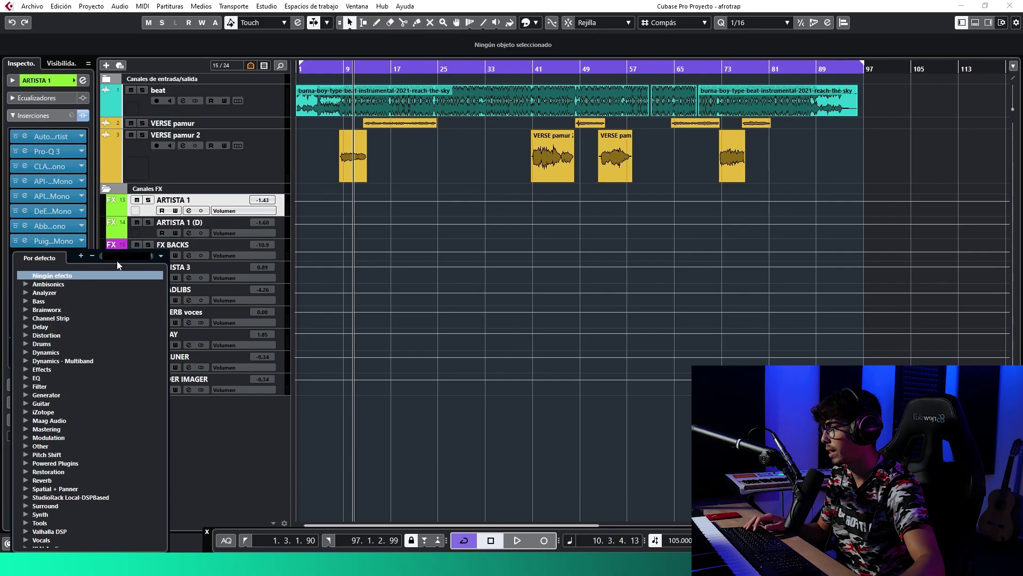
type("cla v")
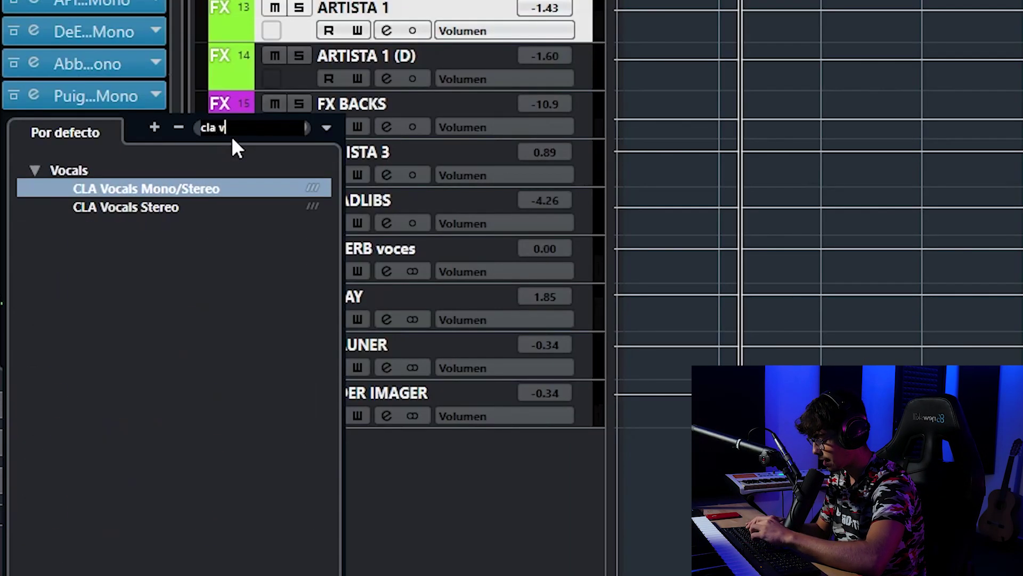
type("oca")
double_click(153, 189)
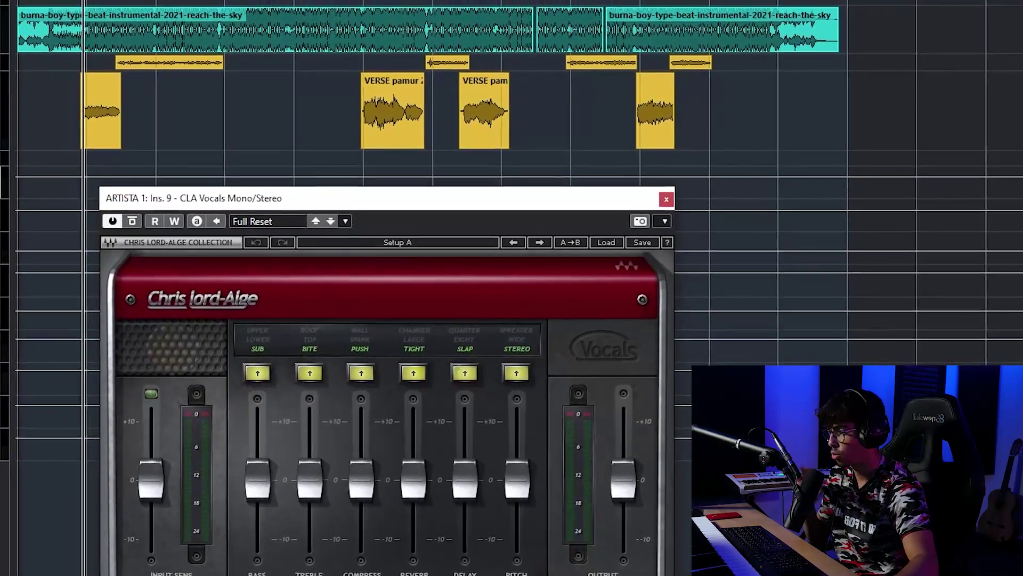
Audition the song with CLA Vocals in the vocal chain and return the playback position to just before bar 9.
key("space")
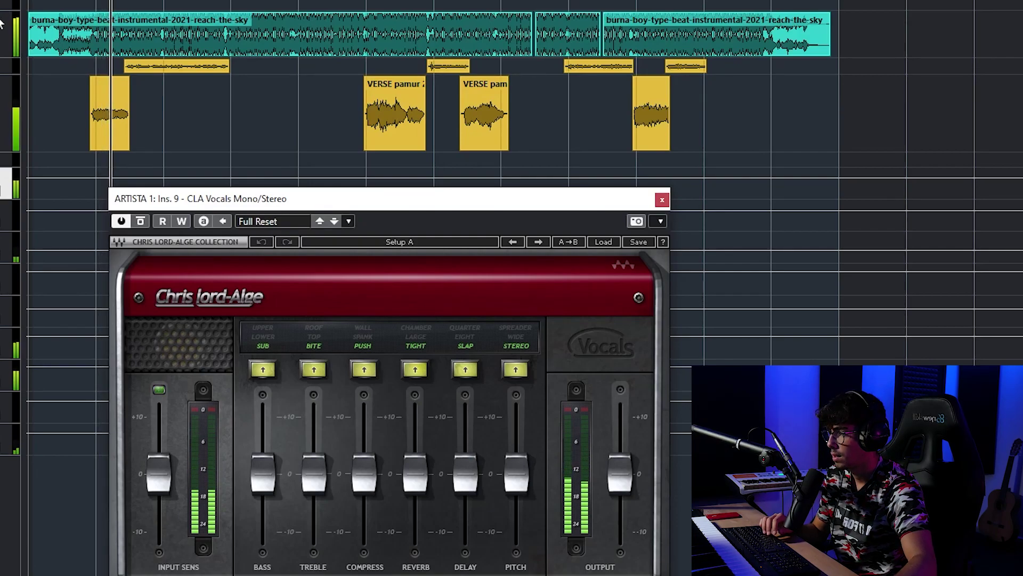
key("space")
key("space")
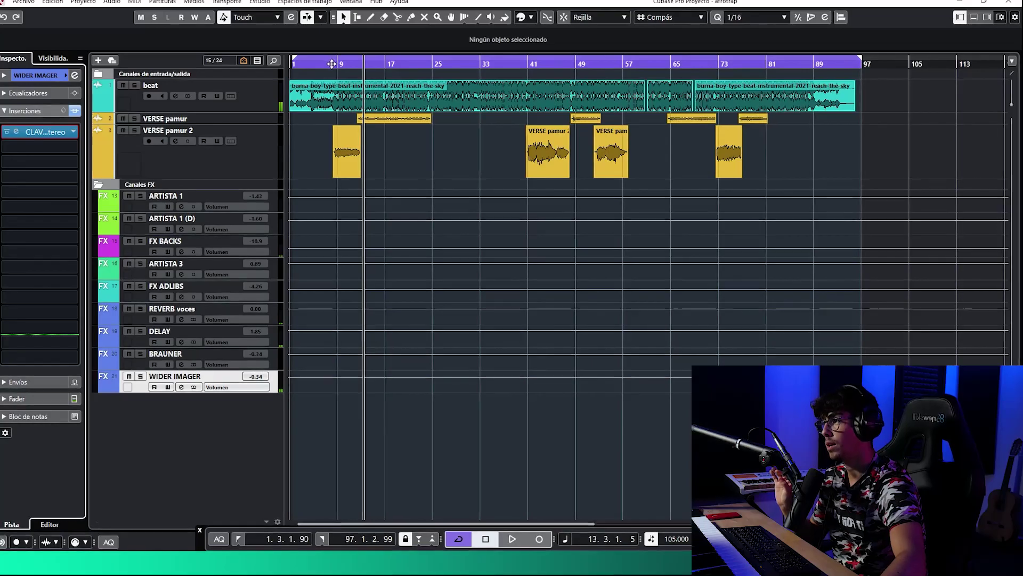
left_click(331, 64)
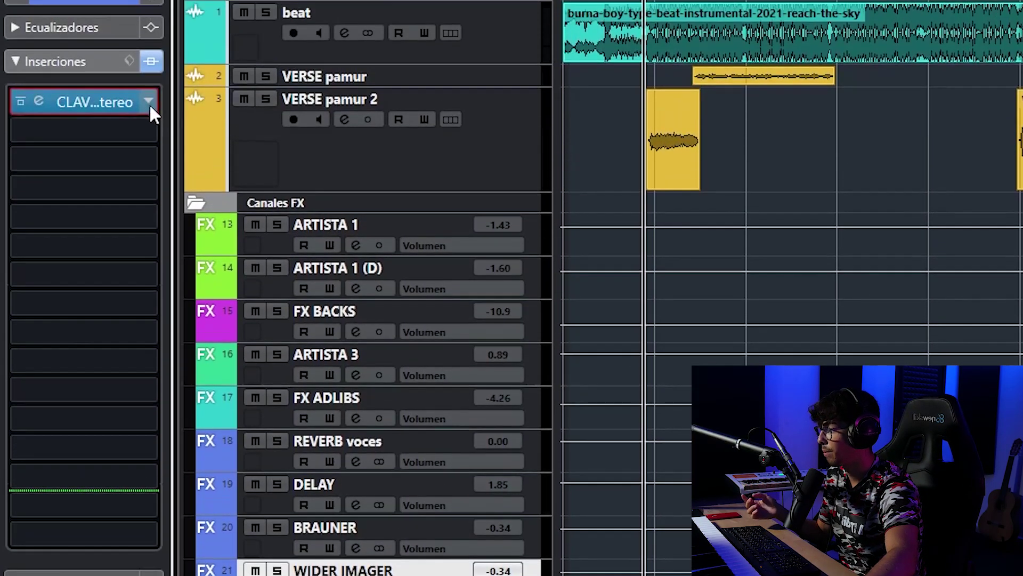
Choose CLA Vocals Stereo for the first insert slot of the WIDER IMAGER FX channel.
left_click(150, 102)
left_click(745, 330)
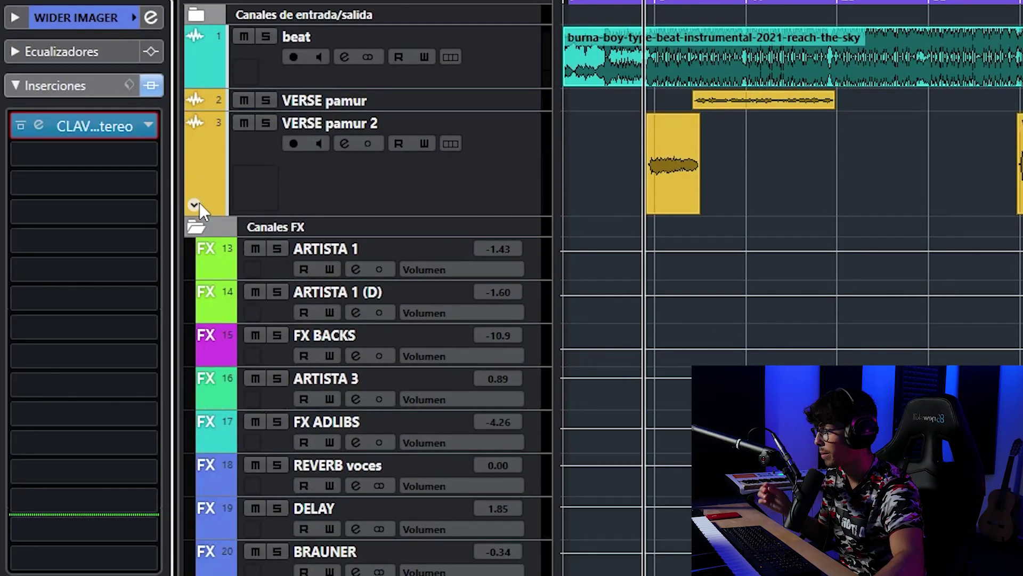
left_click(149, 126)
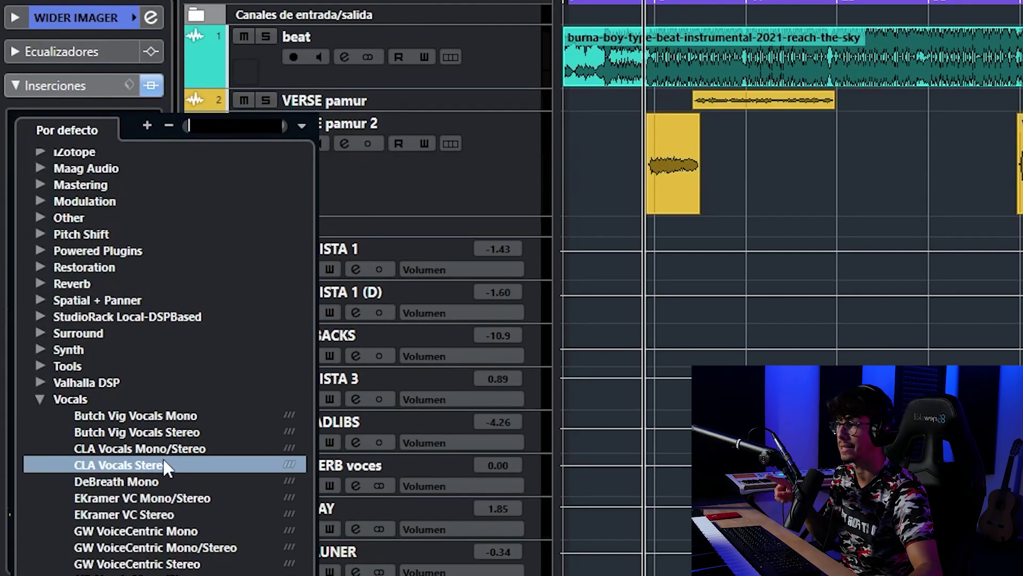
left_click(165, 466)
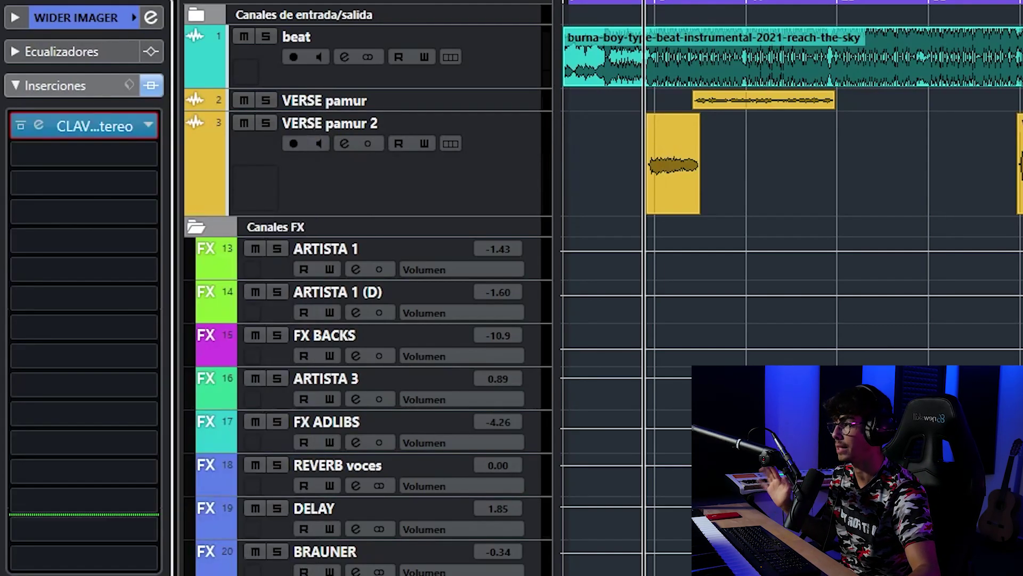
Select the ARTISTA 1 channel and display its sends.
left_click(246, 267)
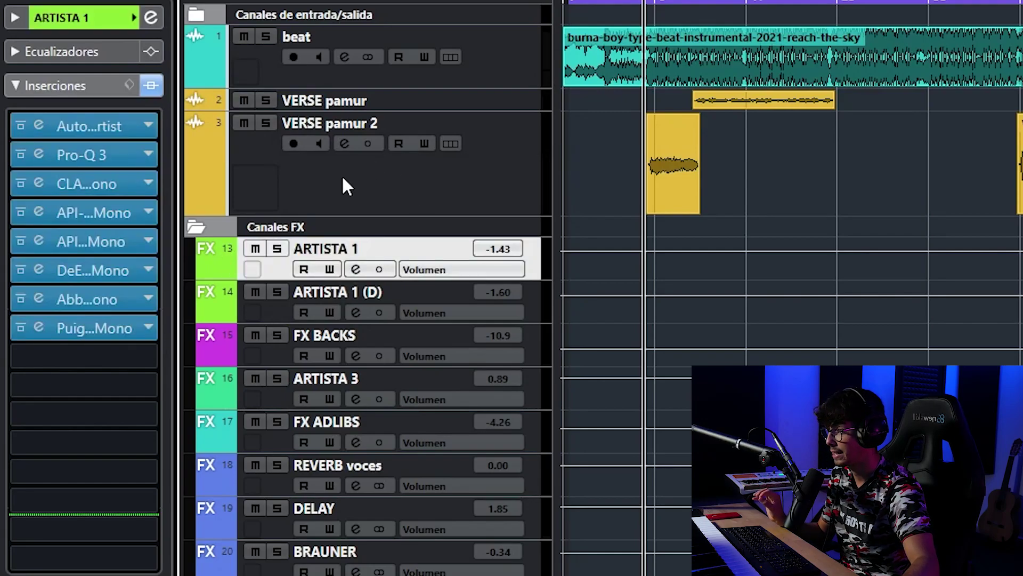
left_click(341, 174)
left_click(221, 258)
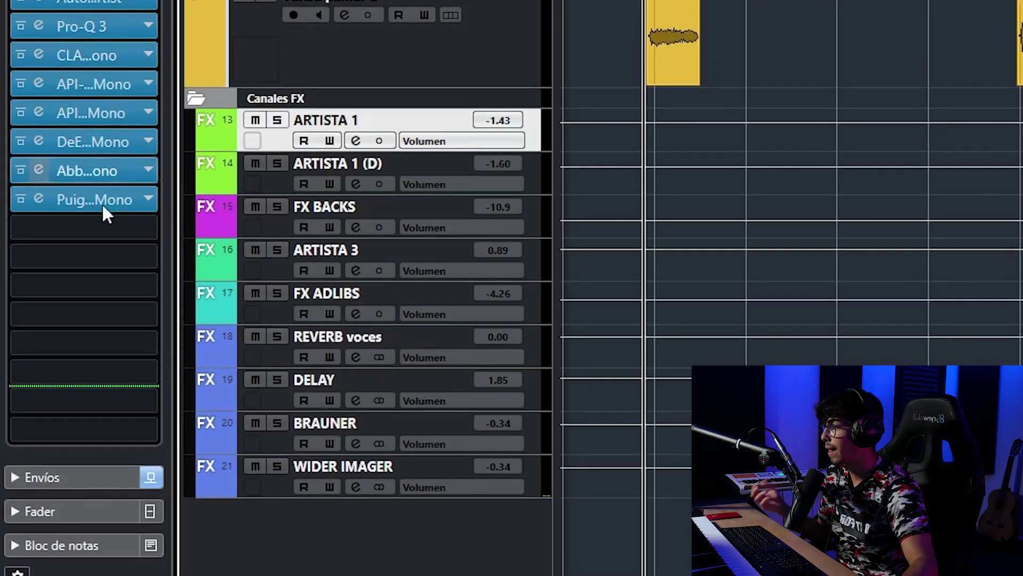
left_click(73, 484)
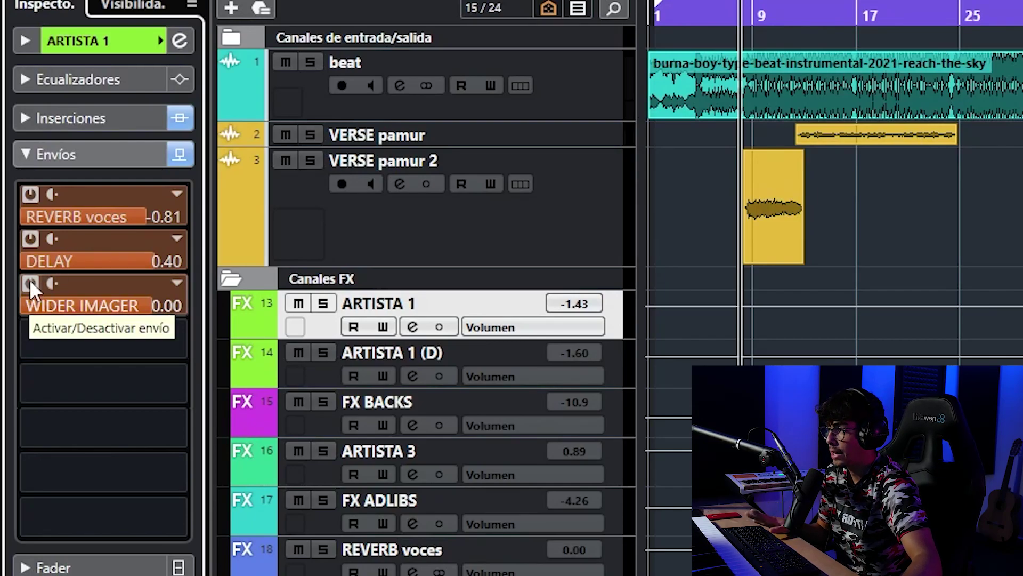
Compare the vocal with ARTISTA 1's WIDER IMAGER send on and off during playback, and return to bar 9.
left_click(29, 282)
left_click(30, 282)
left_click(30, 282)
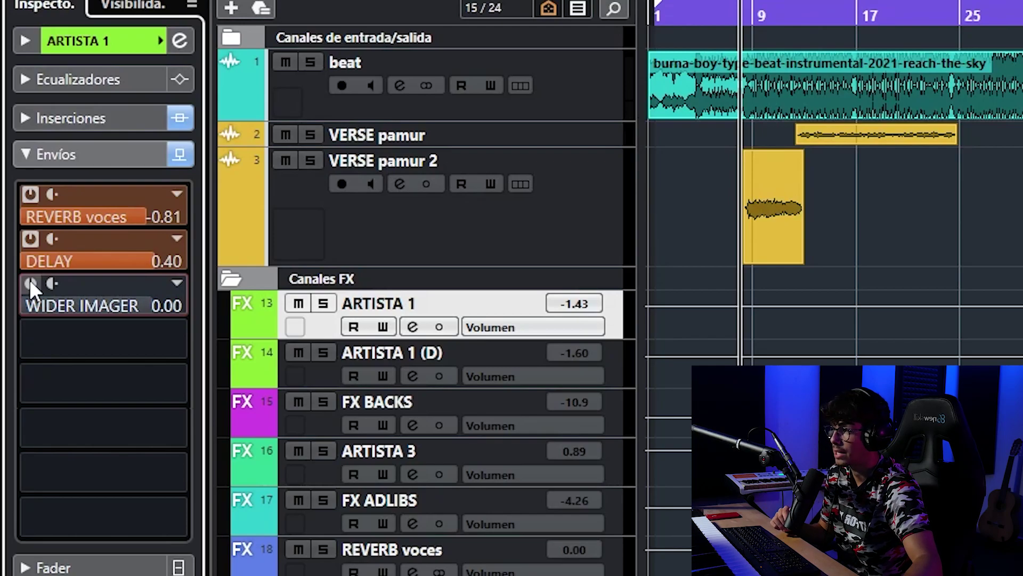
left_click(30, 282)
left_click(30, 283)
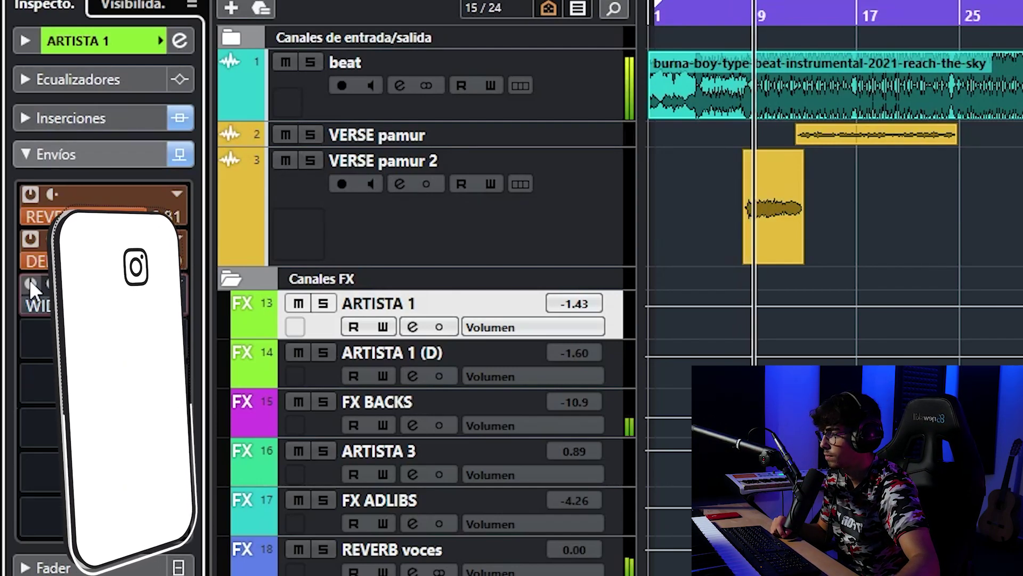
left_click(30, 282)
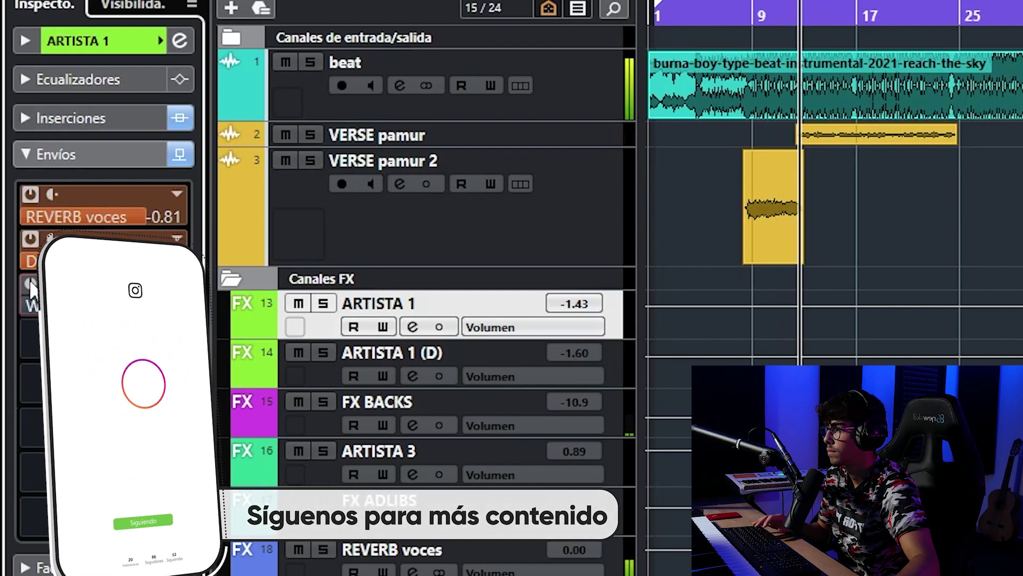
left_click(752, 12)
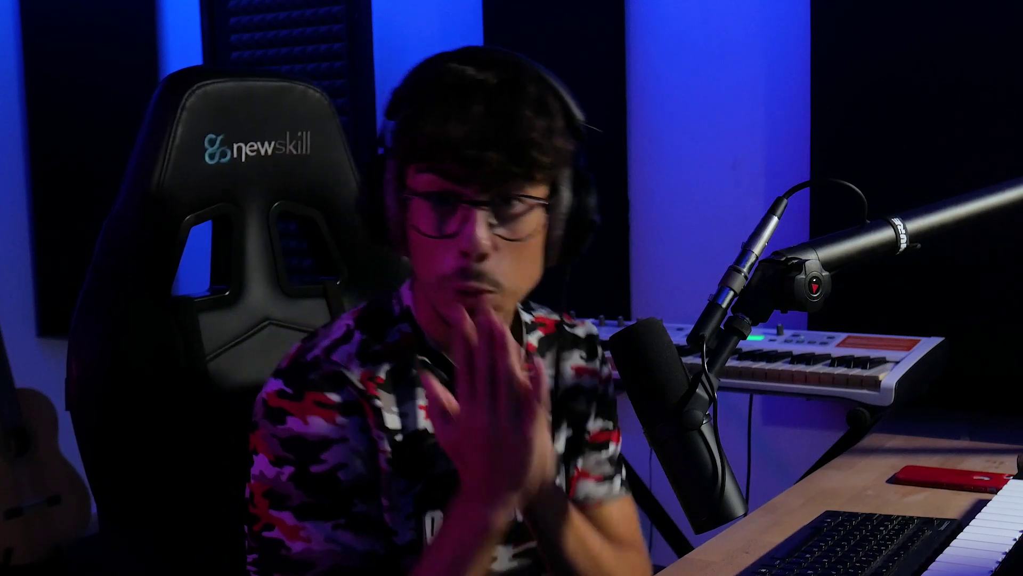